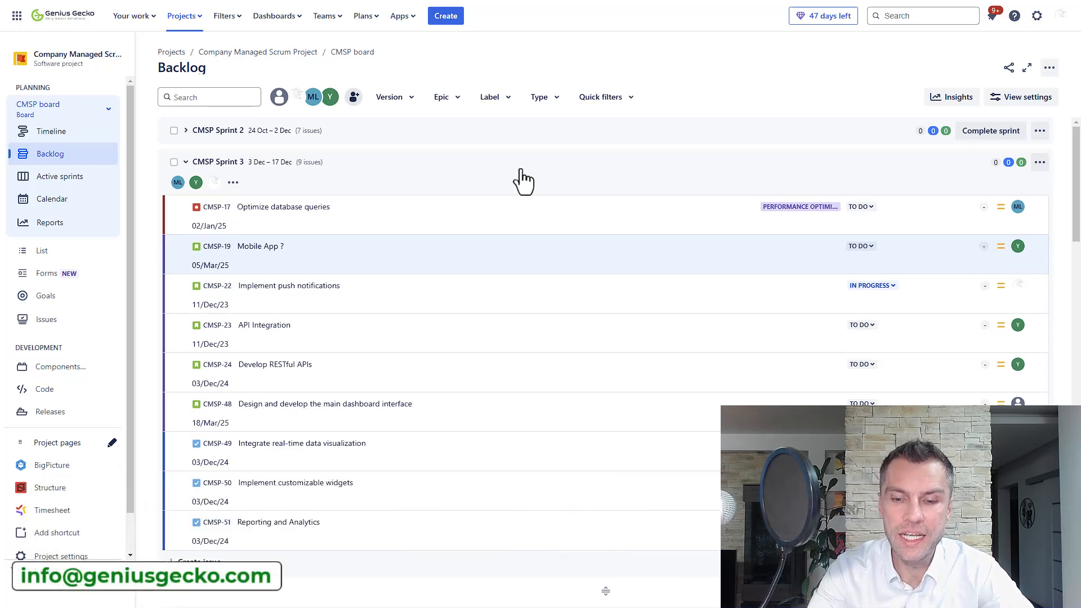
# Open the command palette and look through its project navigation, quick action, site navigation, admin and Jira settings commands.
pyautogui.hotkey('ctrl', 'k')
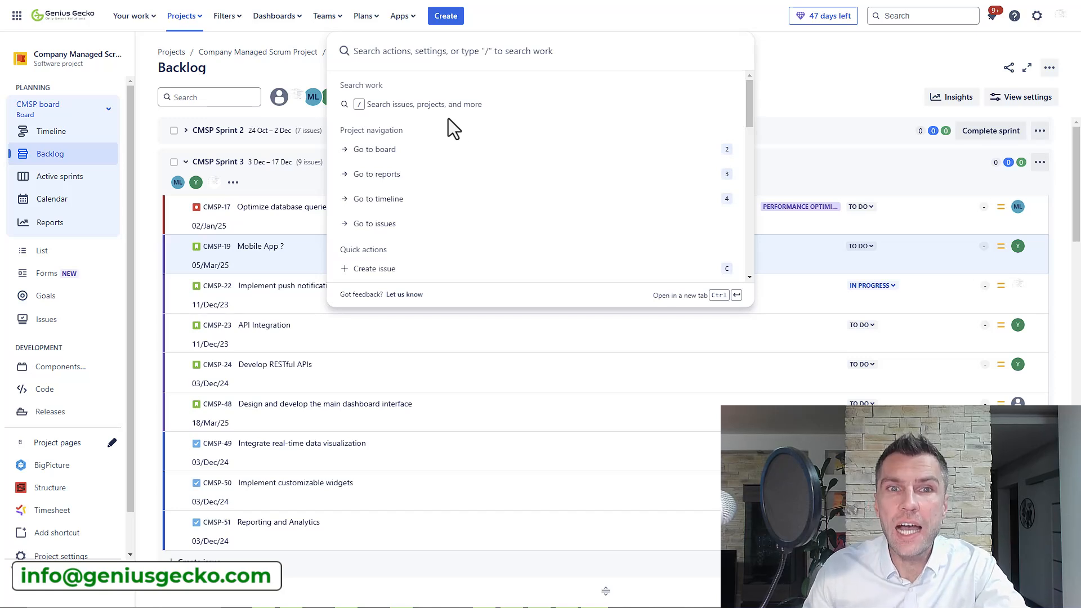
pyautogui.scroll(-2, 394, 163)
pyautogui.scroll(2, 394, 163)
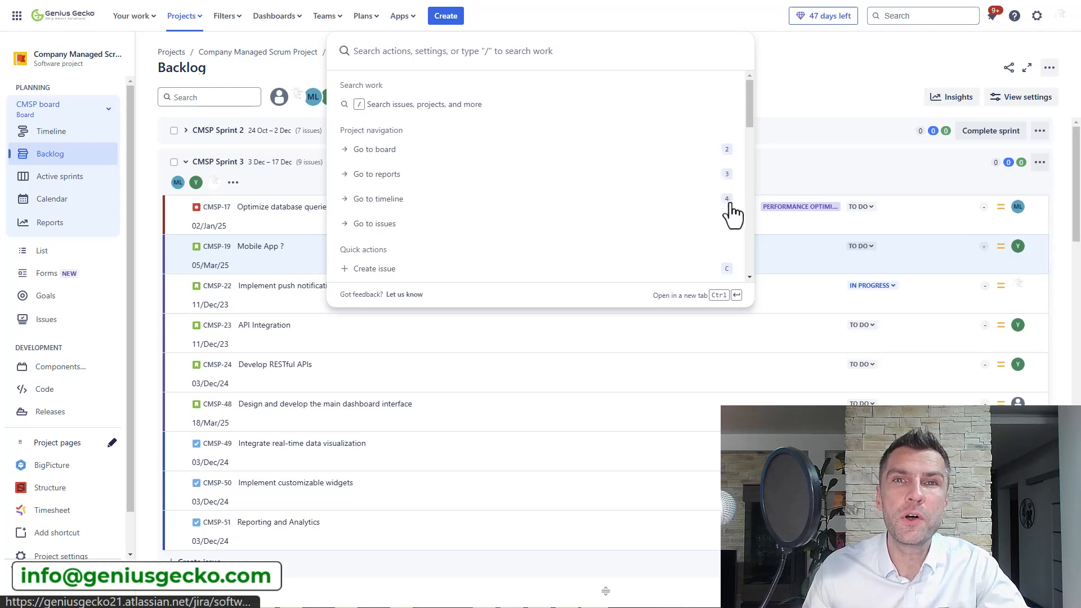
pyautogui.press('Down')
pyautogui.press('Down')
pyautogui.press('Down')
pyautogui.press('Down')
pyautogui.press('Down')
pyautogui.press('Down')
pyautogui.press('Down')
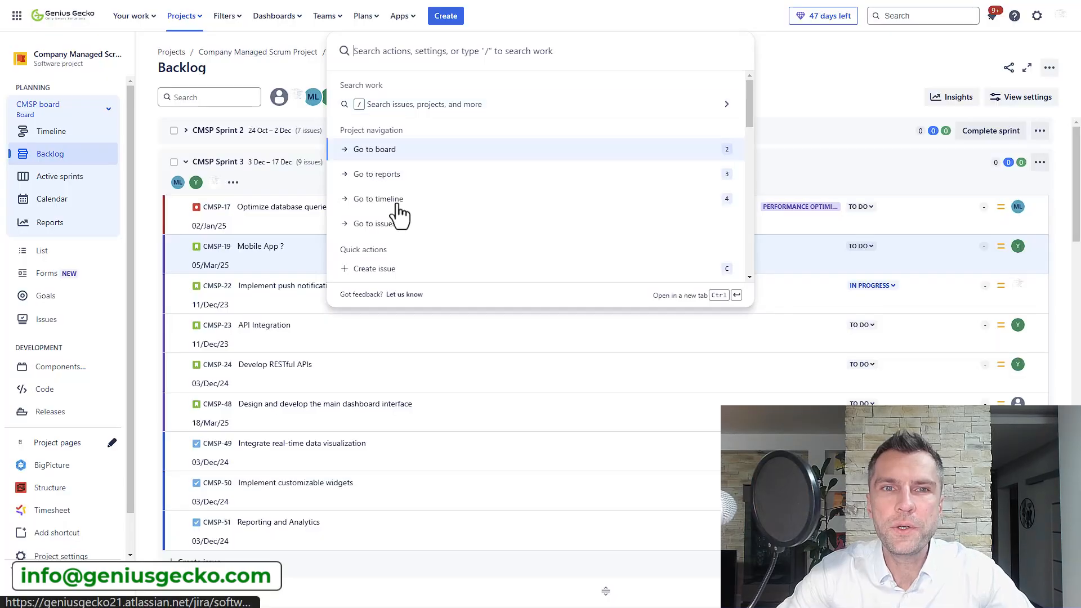
pyautogui.press('Down')
pyautogui.press('Down')
pyautogui.press('Down')
pyautogui.press('Down')
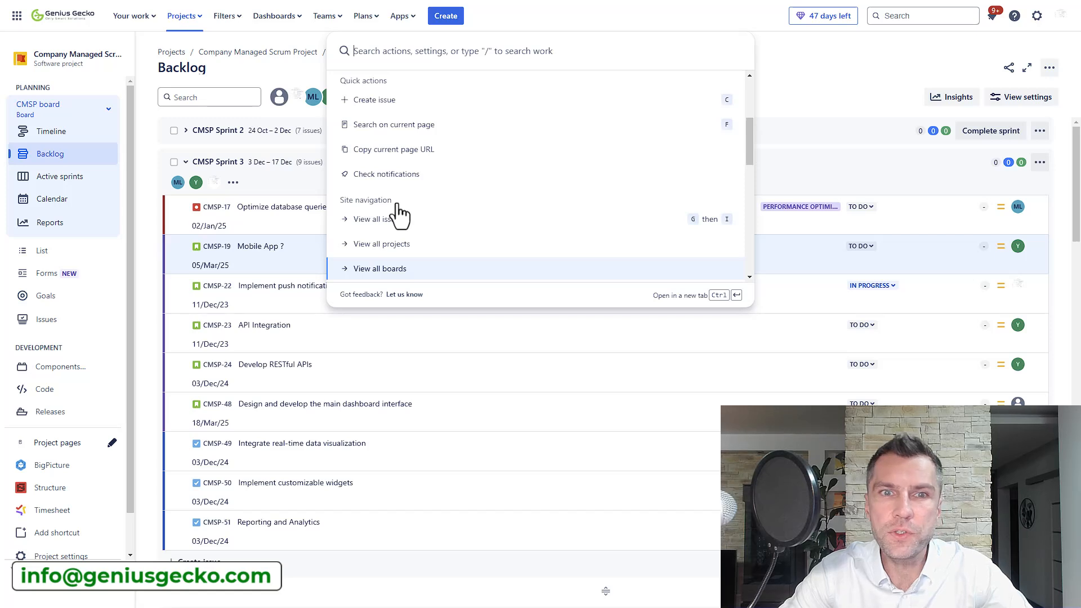
pyautogui.press('Down')
pyautogui.press('Down')
pyautogui.press('Down')
pyautogui.press('Down')
pyautogui.press('Down')
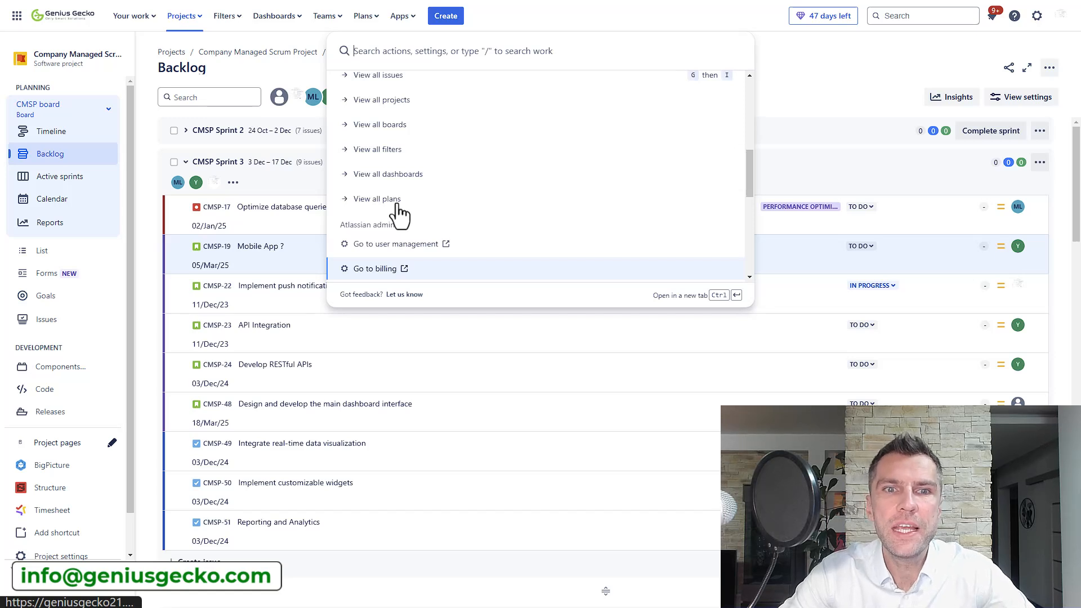
pyautogui.press('Down')
pyautogui.press('Down')
pyautogui.press('Down')
pyautogui.press('Down')
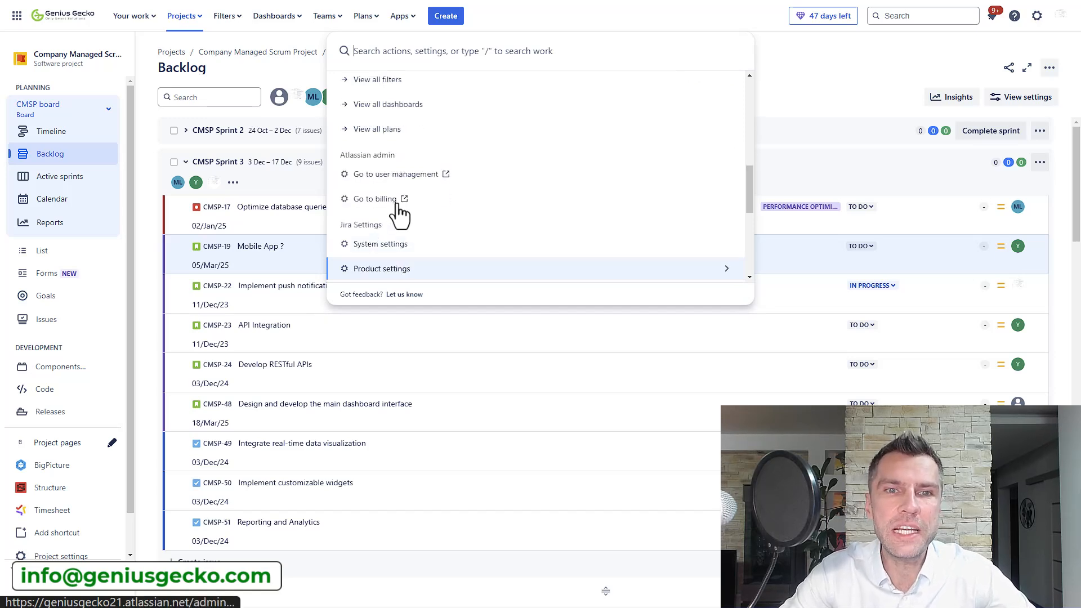
pyautogui.press('Down')
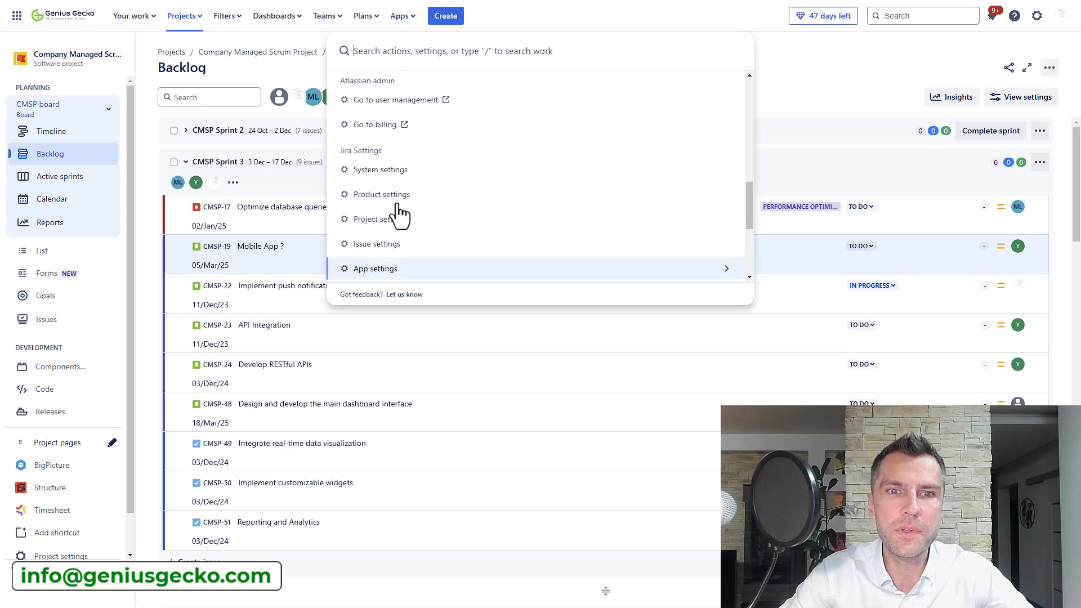
# Go to the issue type hierarchy page through the issue settings commands in the command palette.
pyautogui.press('Down')
pyautogui.press('Up')
pyautogui.press('Up')
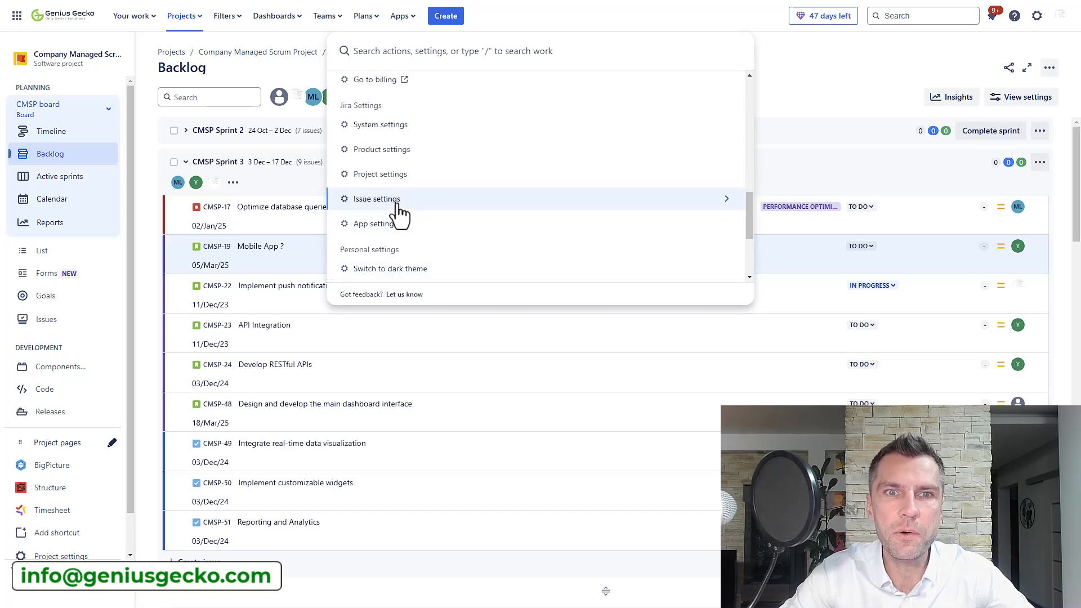
pyautogui.press('Return')
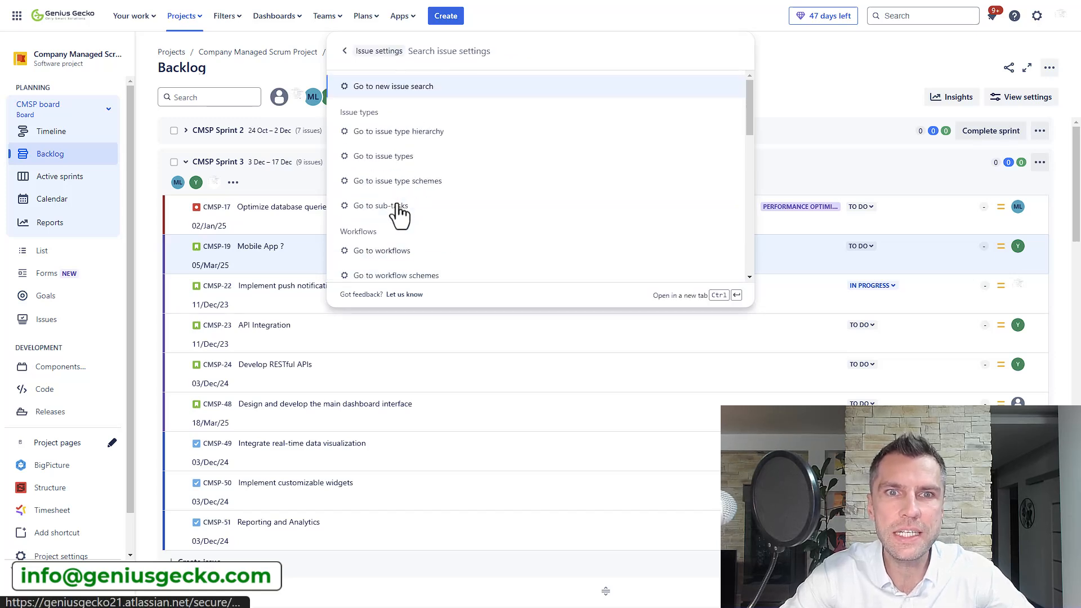
pyautogui.press('Down')
pyautogui.press('Down')
pyautogui.press('Up')
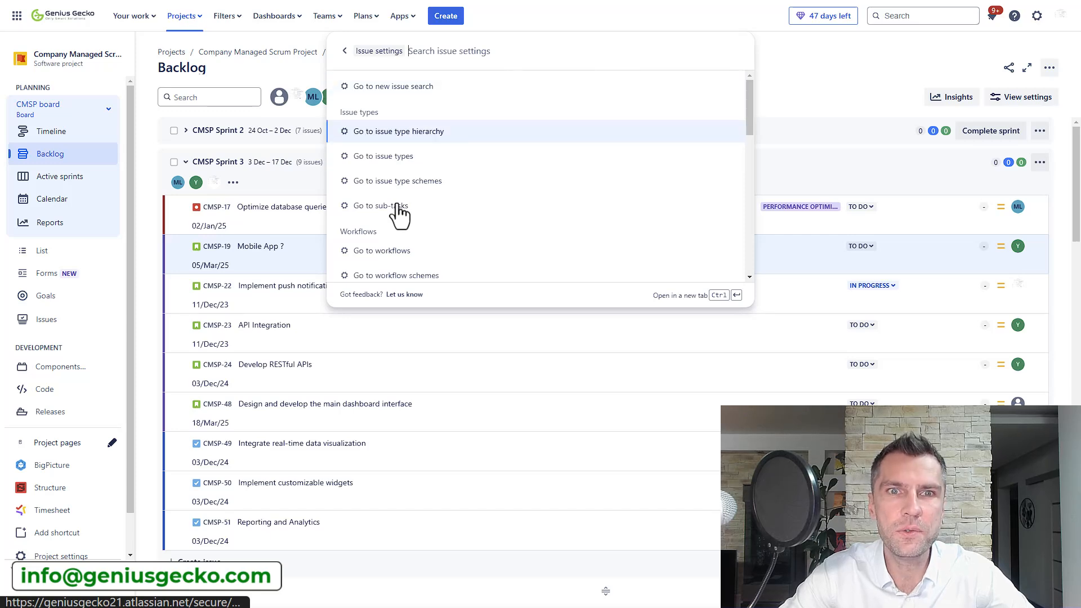
pyautogui.press('Return')
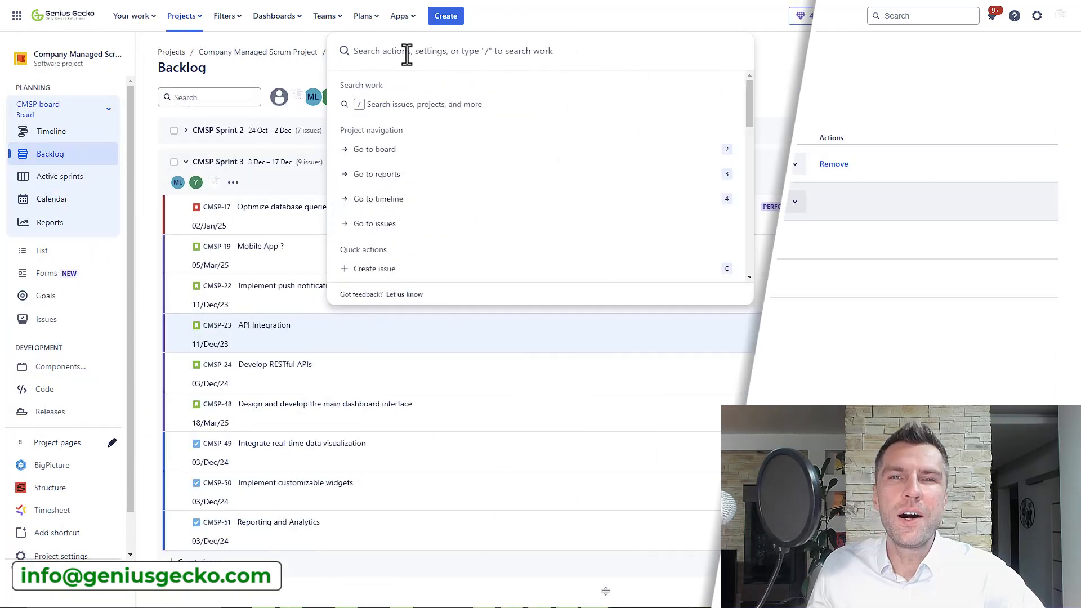
# Search the command palette for "API Integration" and clear the search text.
pyautogui.write('API')
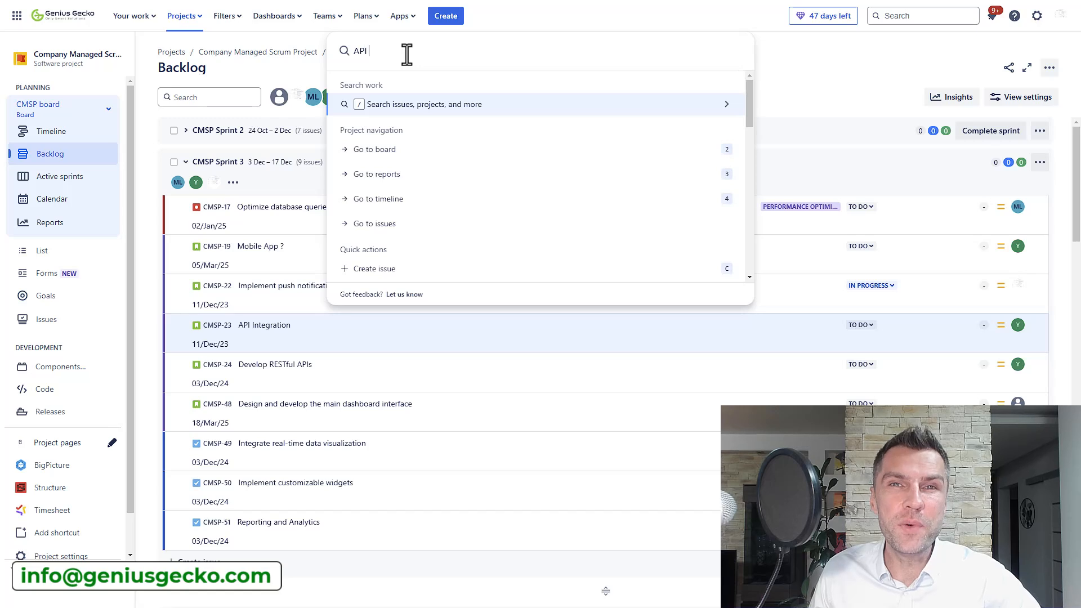
pyautogui.write(' Integration')
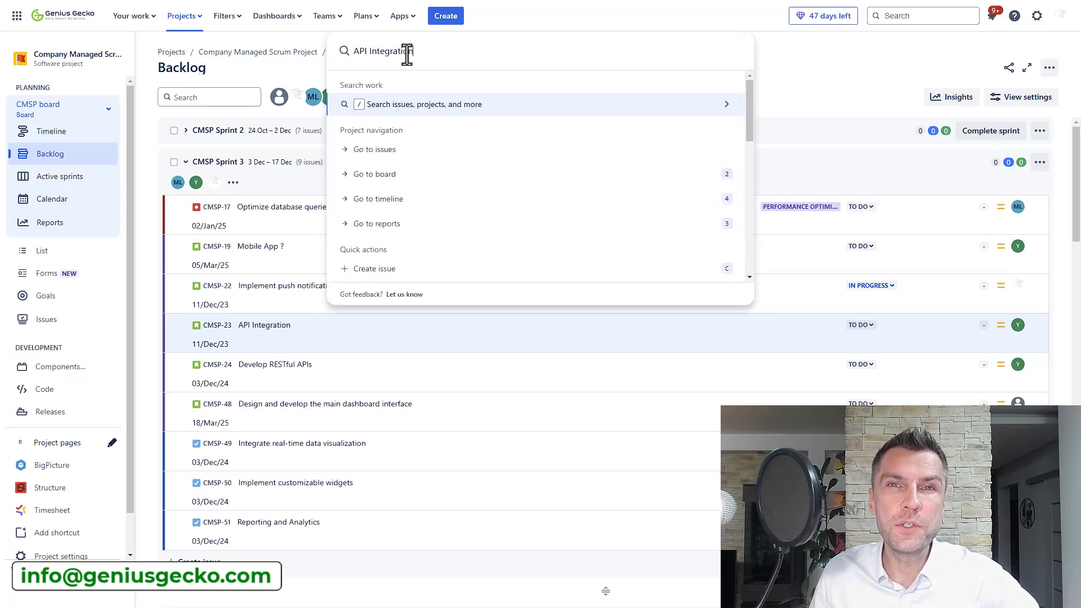
pyautogui.hotkey('ctrl', 'a')
pyautogui.press('BackSpace')
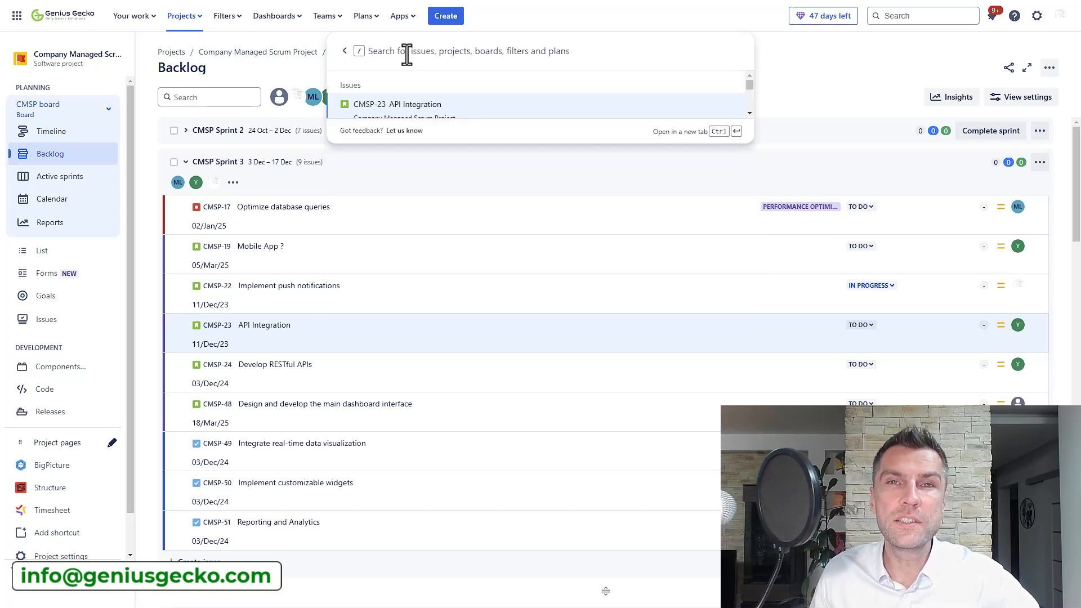
# Search the command palette for "board" commands.
pyautogui.write('board')
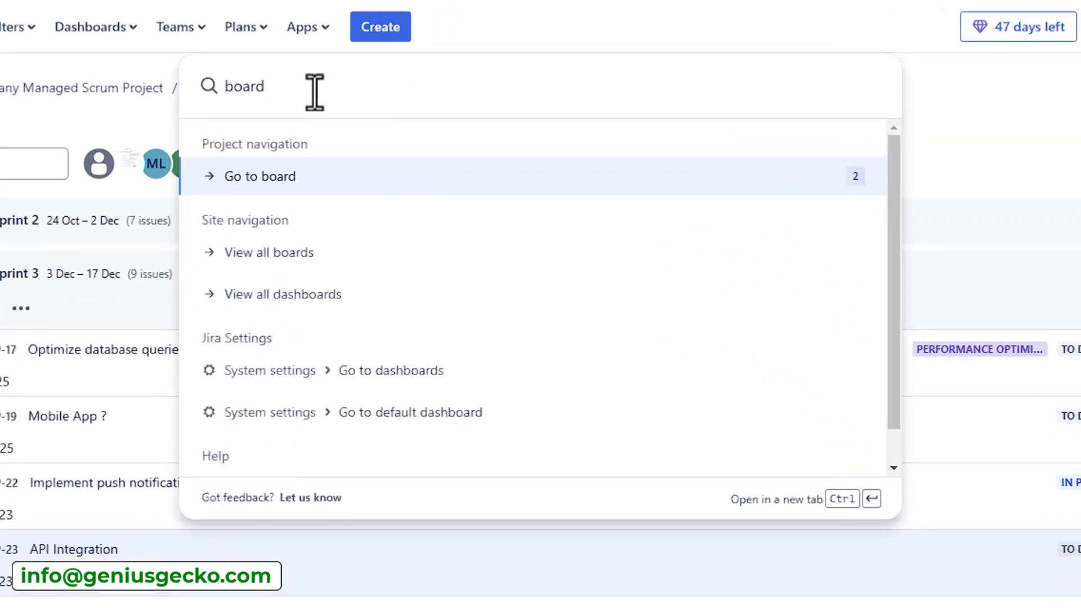
pyautogui.press('Down')
pyautogui.press('Up')
# Search issues, projects, boards and filters for "GNA" from the command palette, and close the palette.
pyautogui.hotkey('ctrl', 'a')
pyautogui.write('GNS')
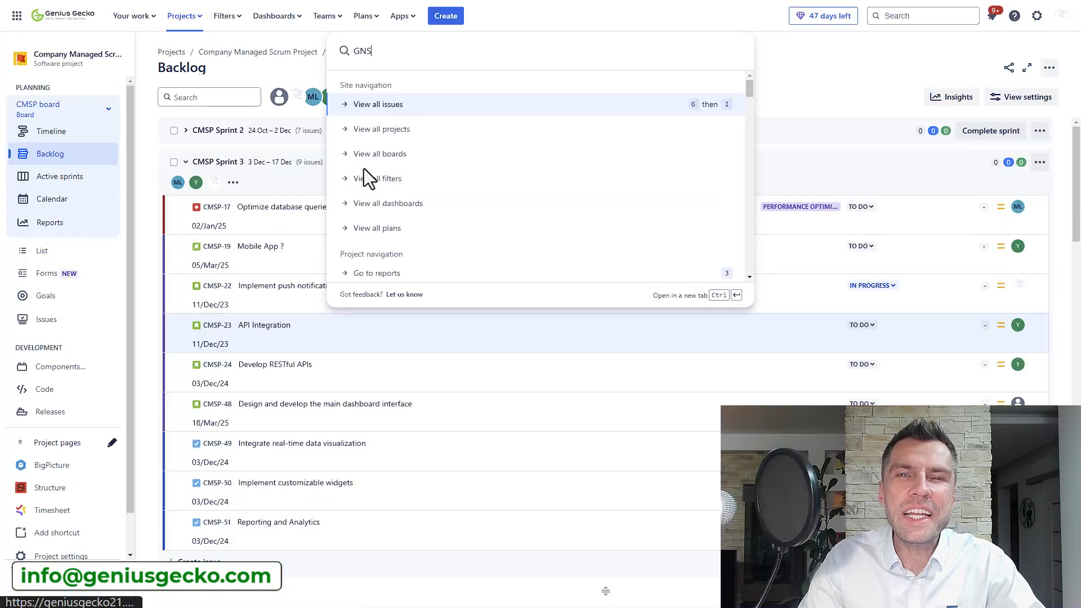
pyautogui.press('BackSpace')
pyautogui.write('A')
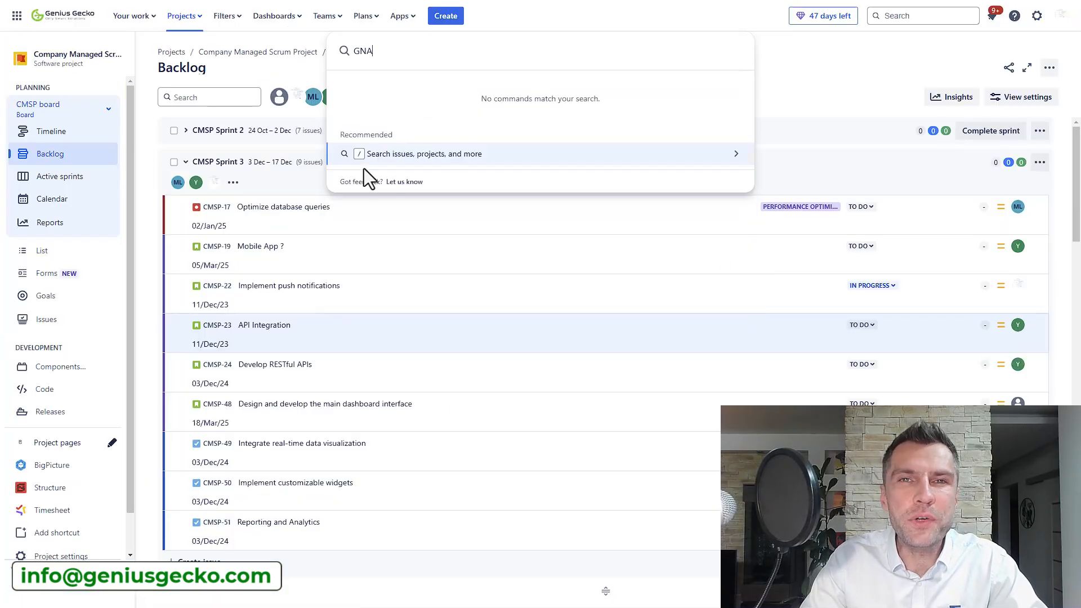
pyautogui.press('Return')
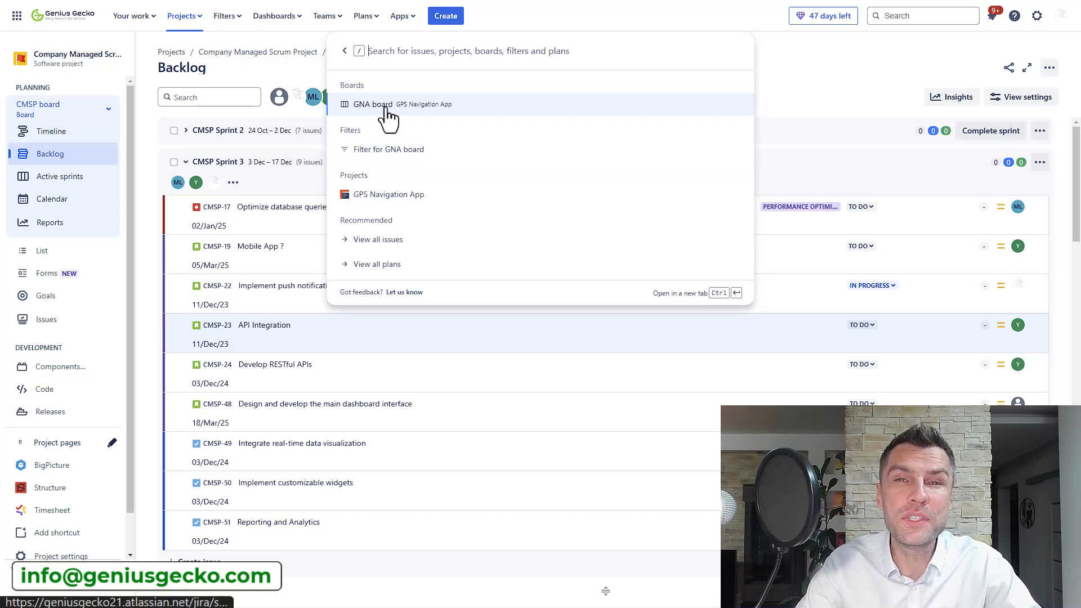
pyautogui.click(767, 57)
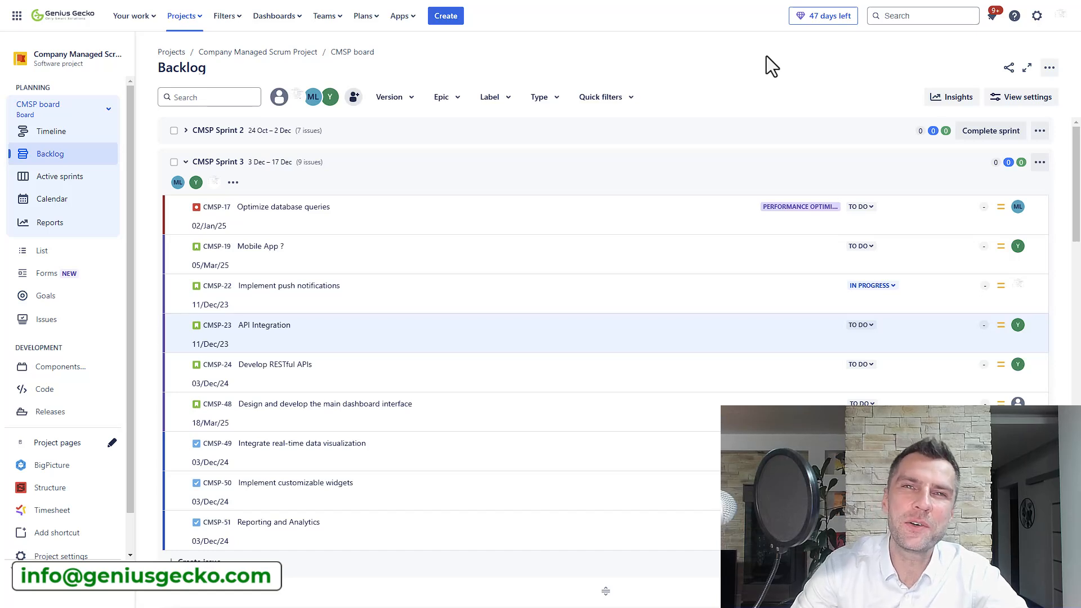
# Display the command palette and the keyboard shortcuts overview in turn, closing each one.
pyautogui.hotkey('ctrl', 'k')
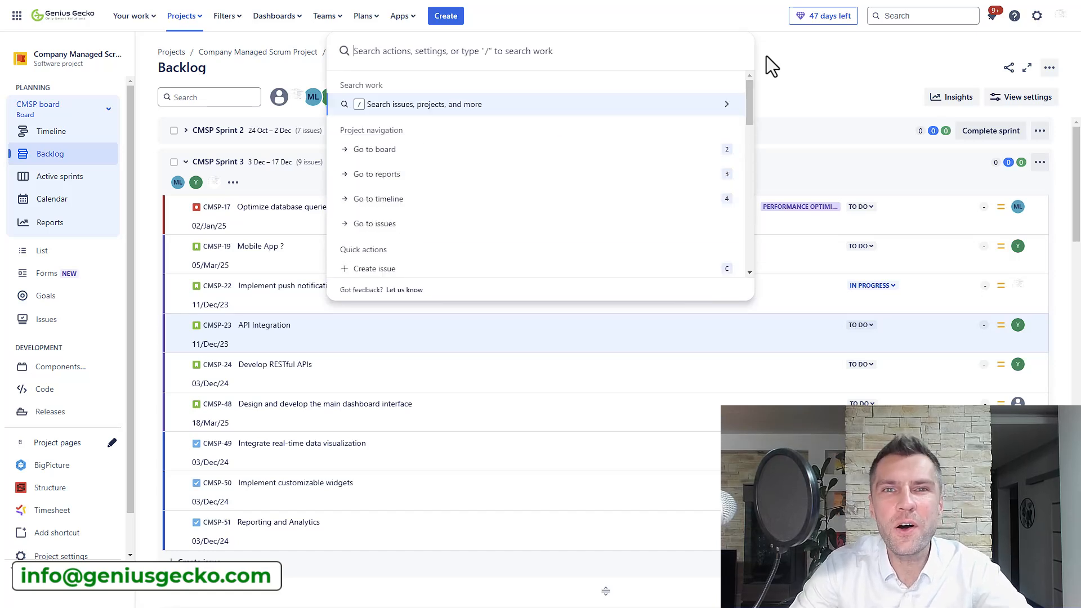
pyautogui.press('Escape')
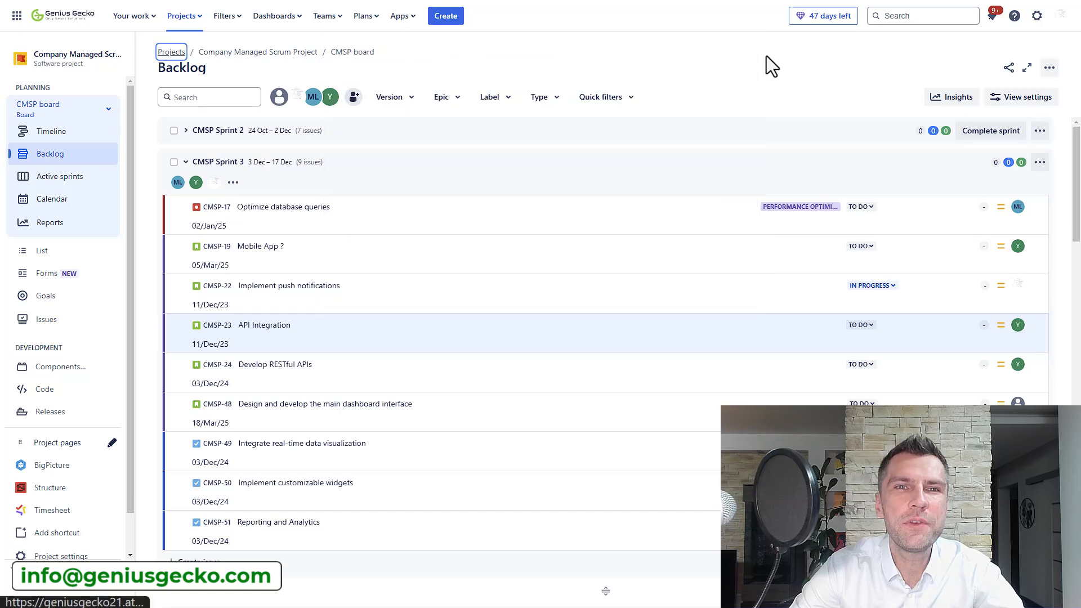
pyautogui.hotkey('shift', '/')
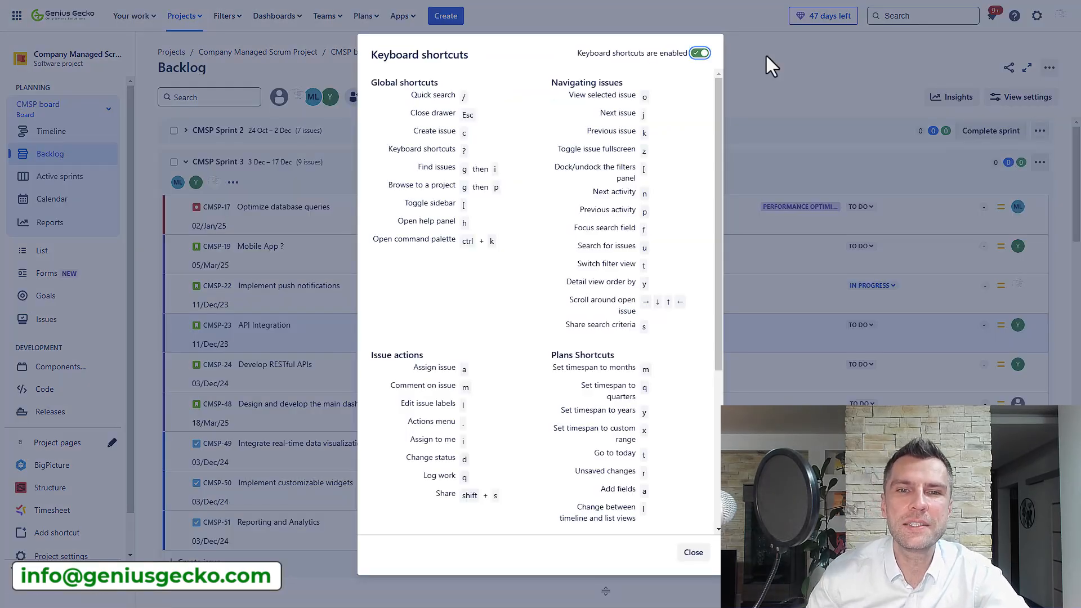
pyautogui.press('Escape')
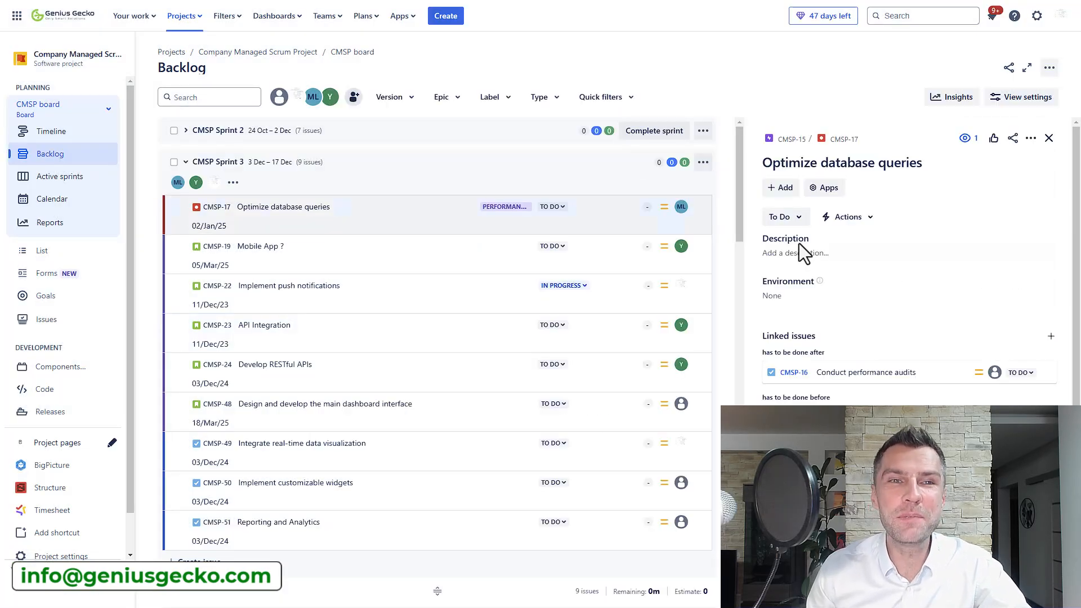
# Open the details of CMSP-22 Implement push notifications, remove yourself as its assignee and start a comment on it.
pyautogui.press('Escape')
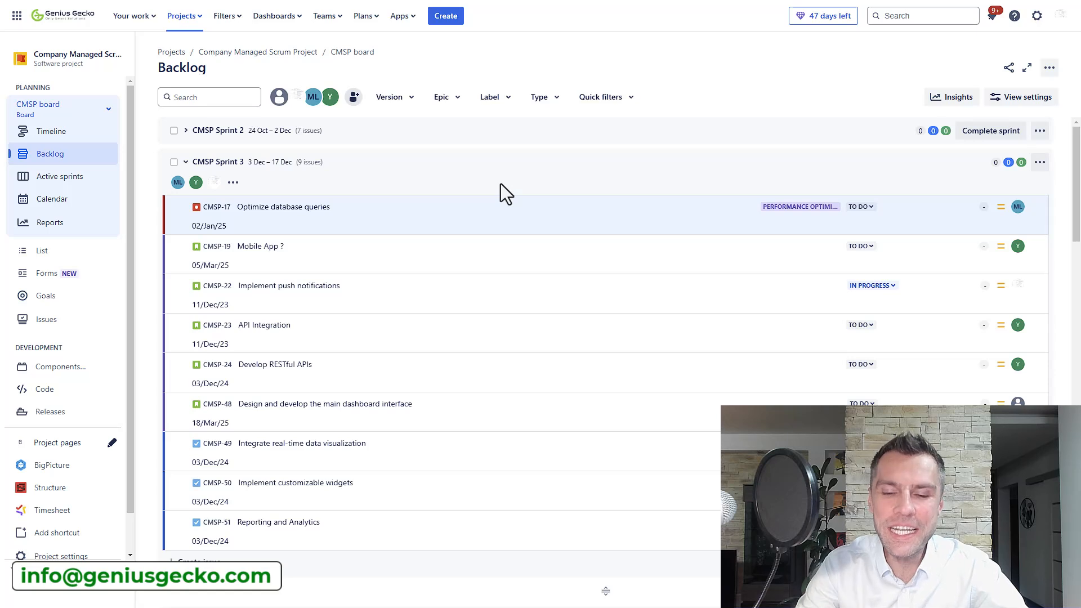
pyautogui.click(401, 298)
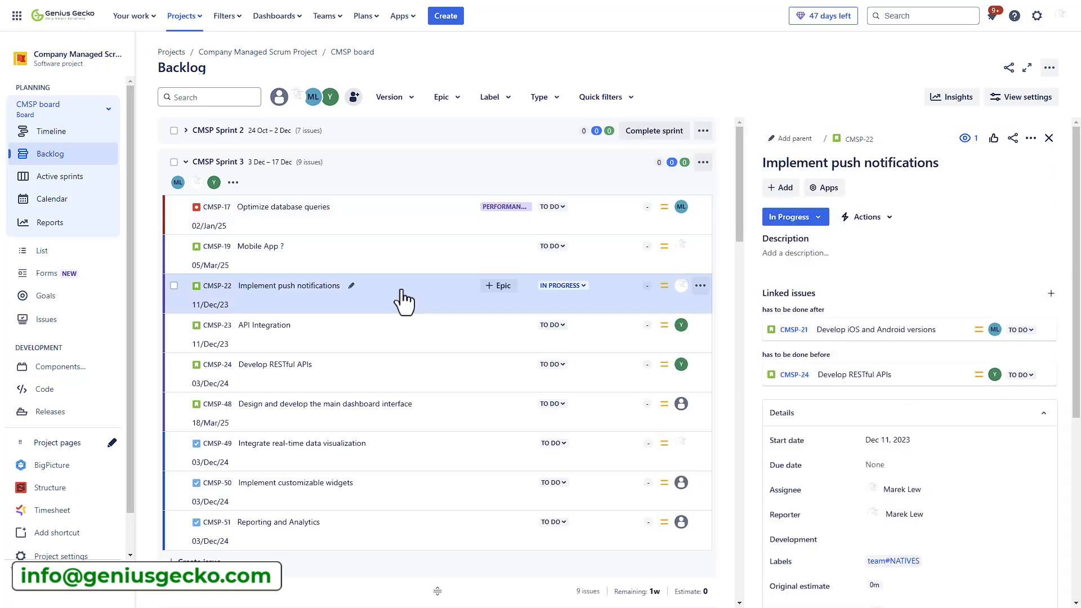
pyautogui.press('i')
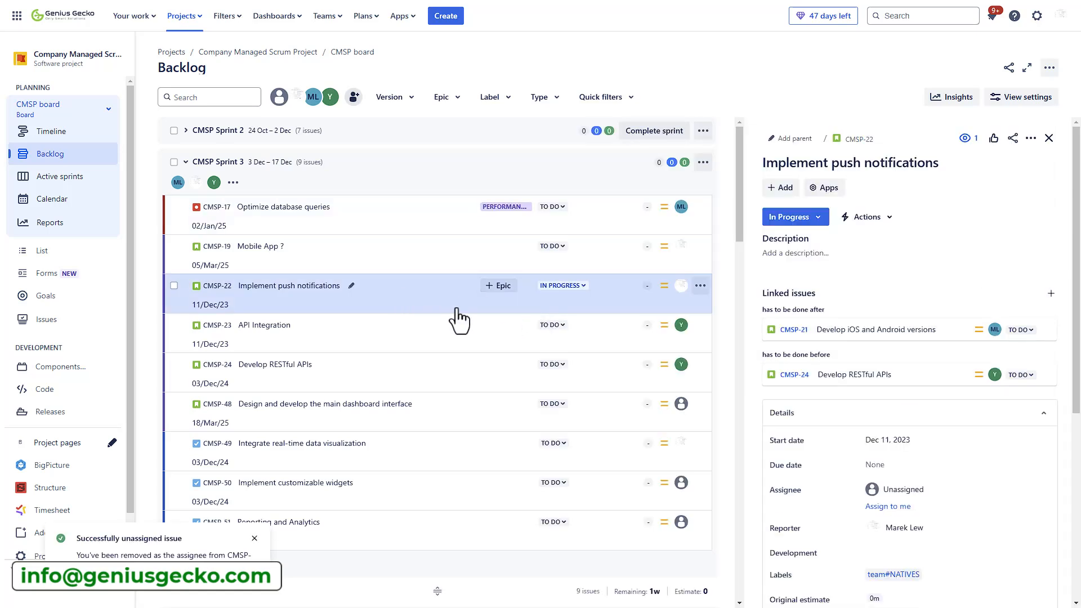
pyautogui.press('m')
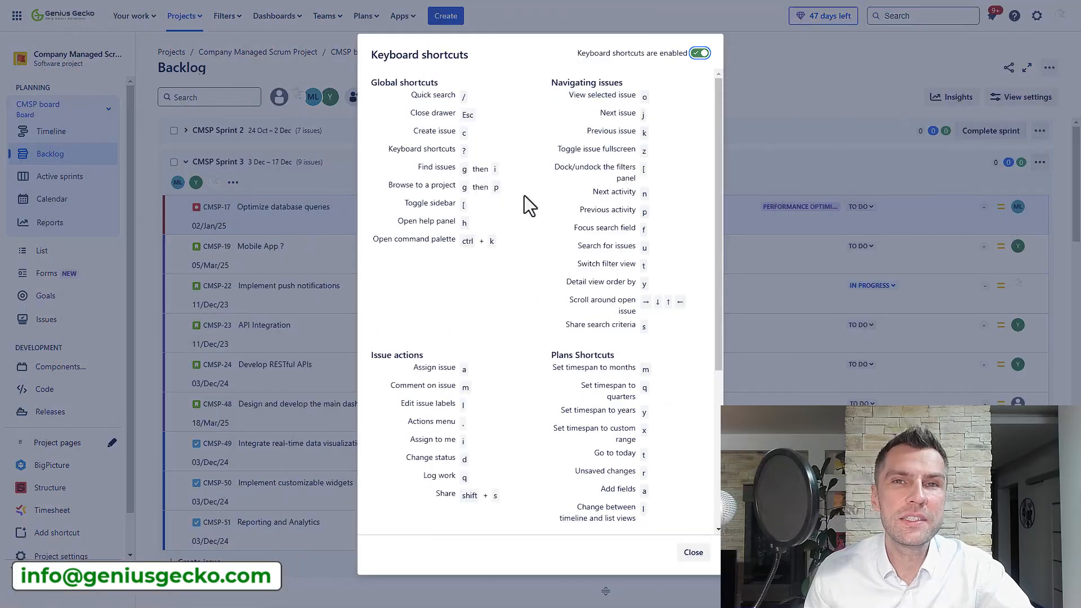
# Read through the keyboard shortcuts overview, including the issue action, plans and board shortcuts.
pyautogui.scroll(-1, 523, 201)
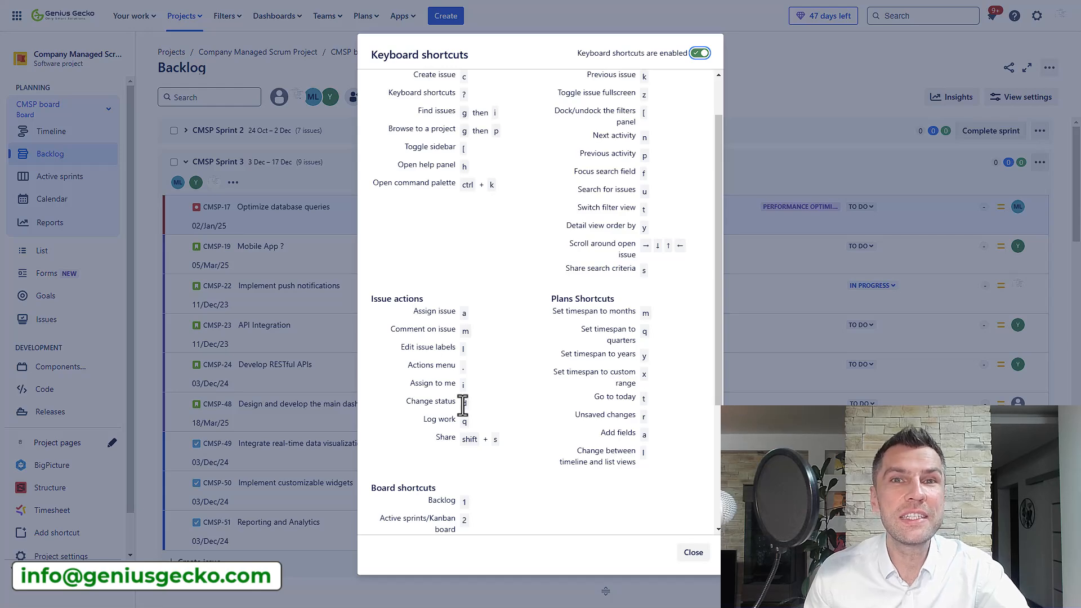
pyautogui.scroll(-1, 423, 330)
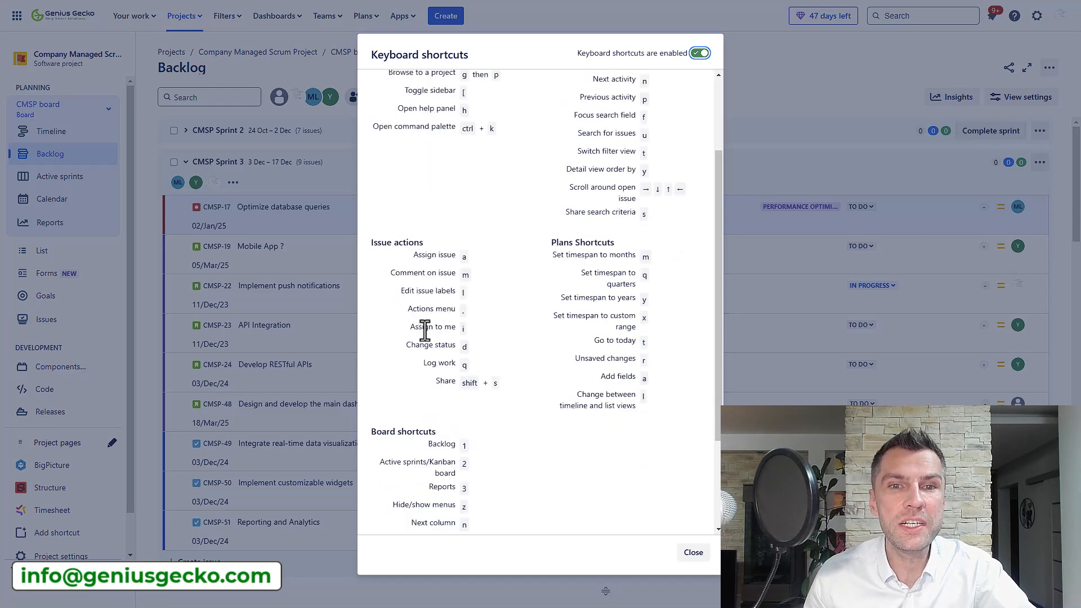
pyautogui.scroll(-2, 427, 334)
pyautogui.scroll(4, 447, 368)
pyautogui.scroll(1, 443, 359)
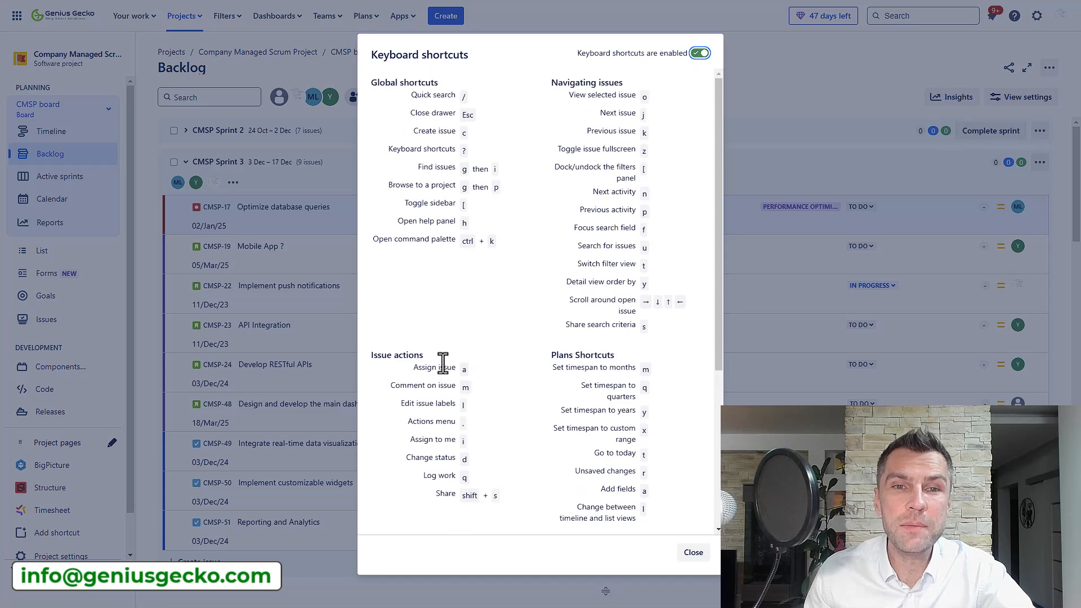